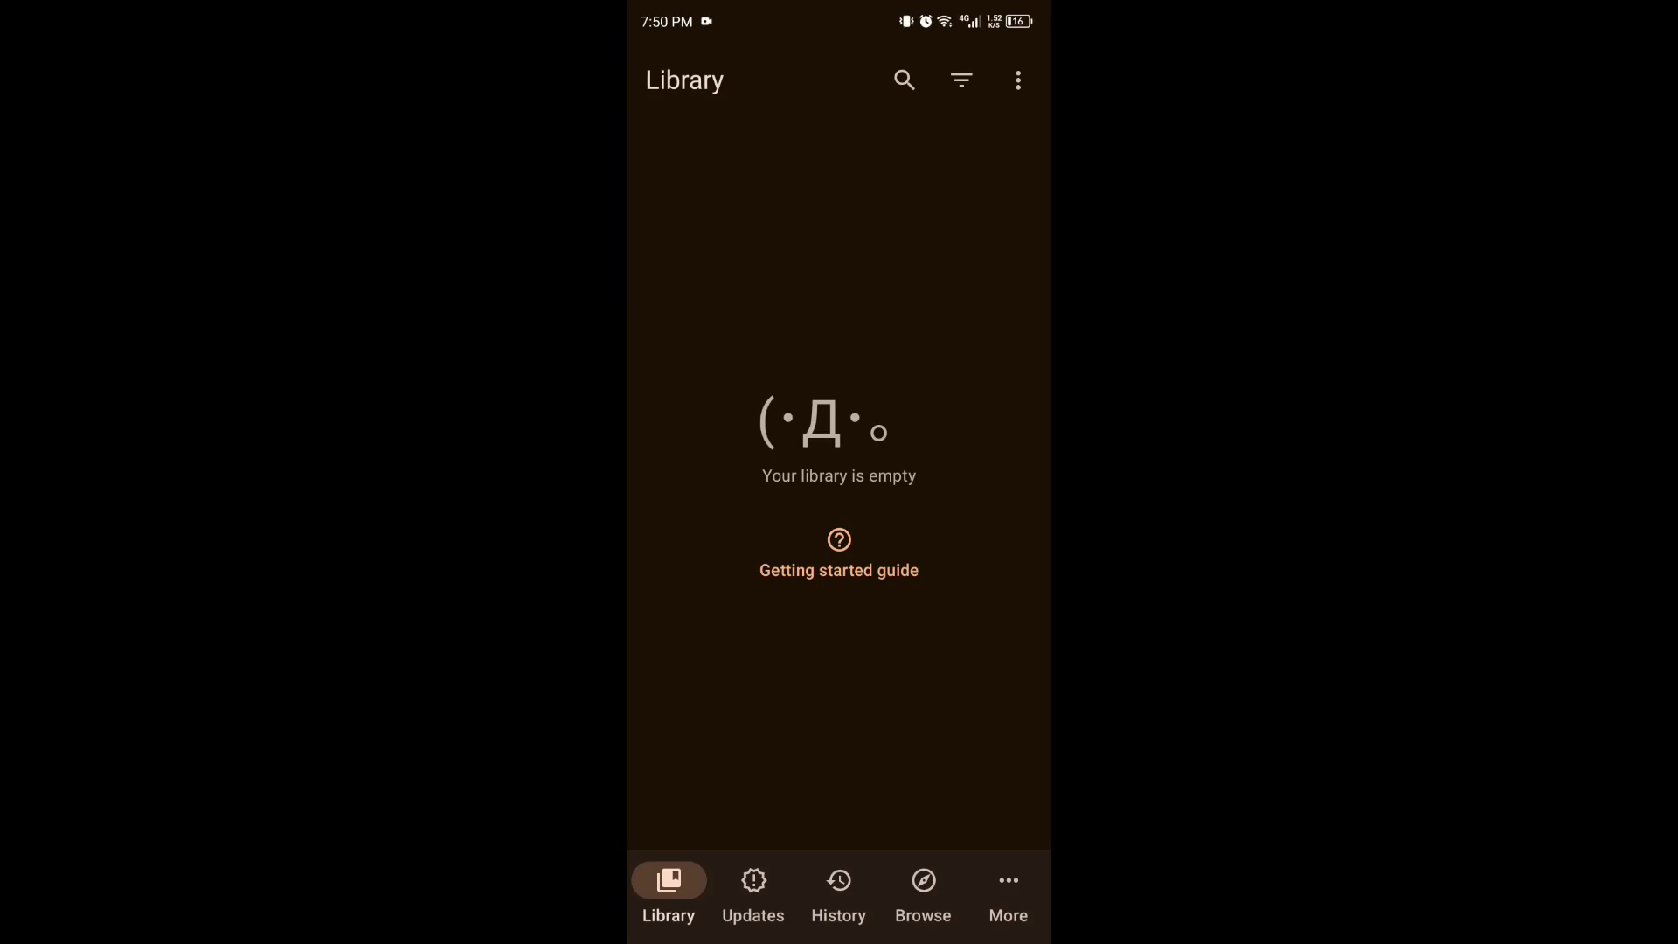
Step: Reach the Browse settings via More and Settings
left_click(1009, 893)
scroll(839, 524, "down", 2)
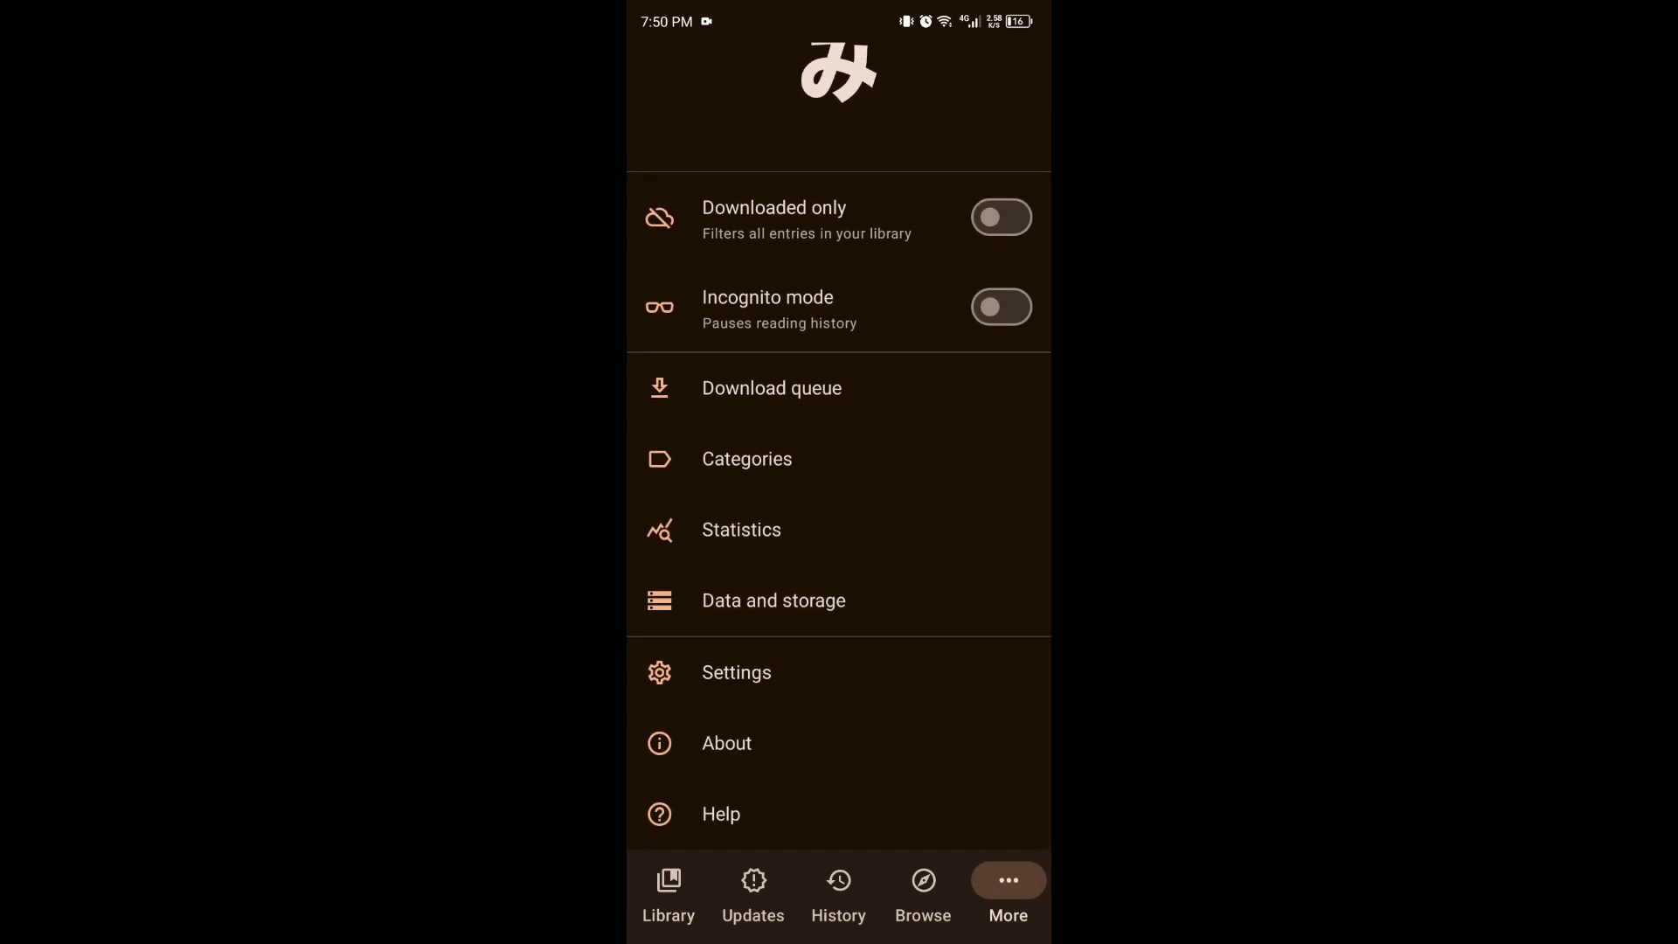
left_click(736, 672)
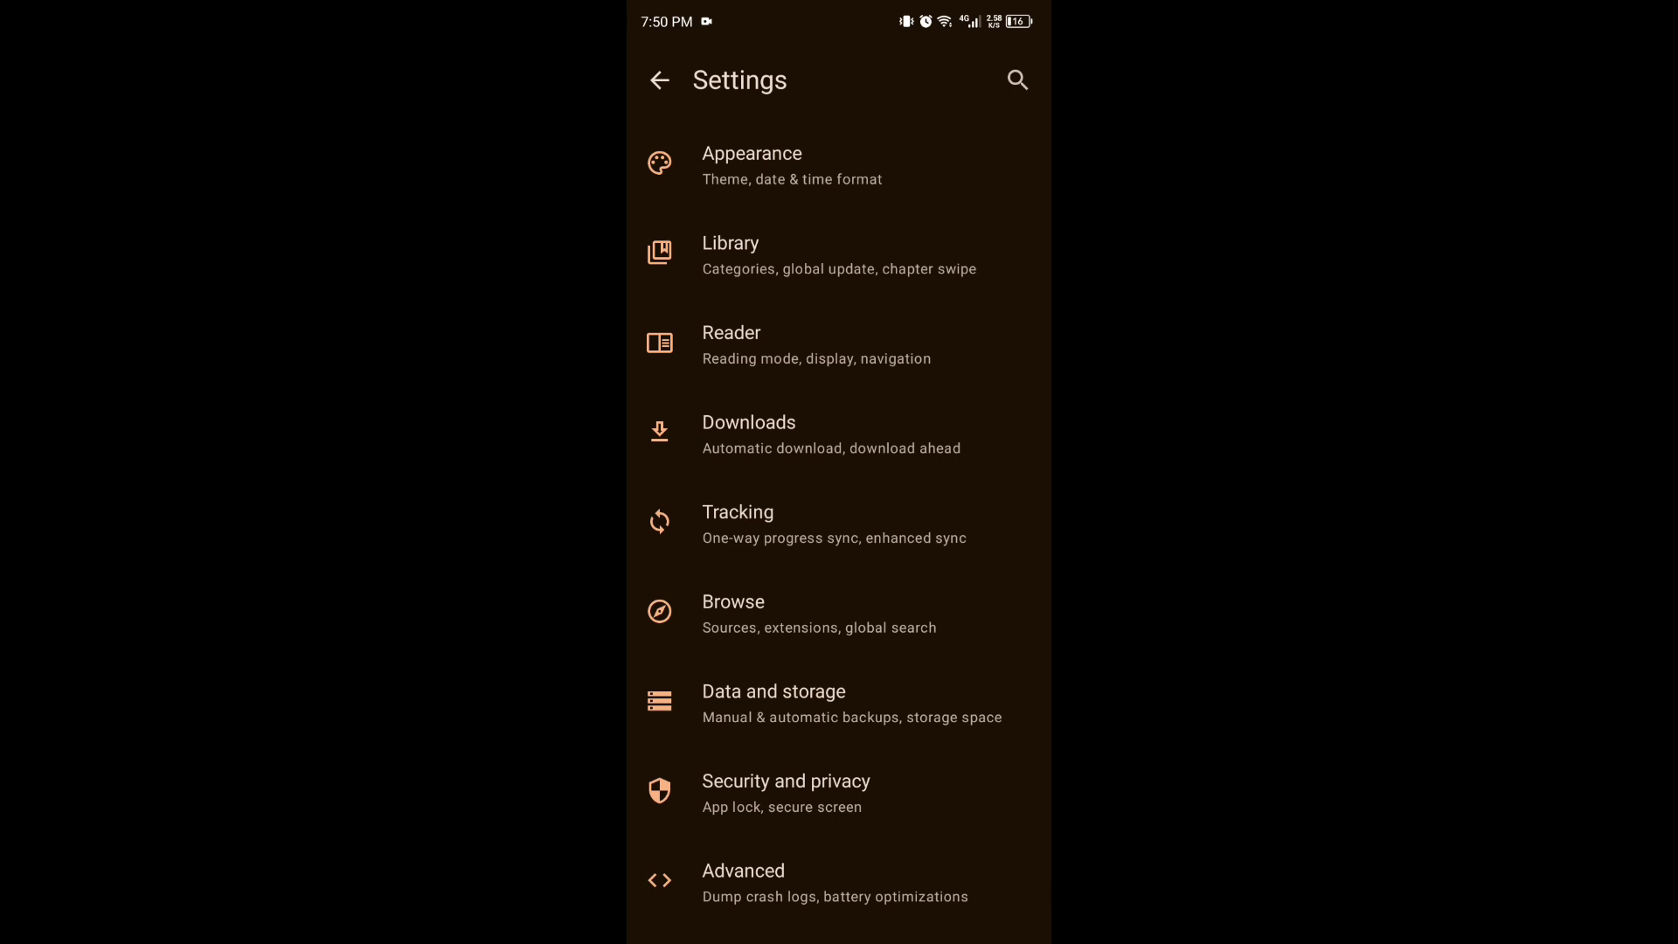
scroll(839, 525, "down", 1)
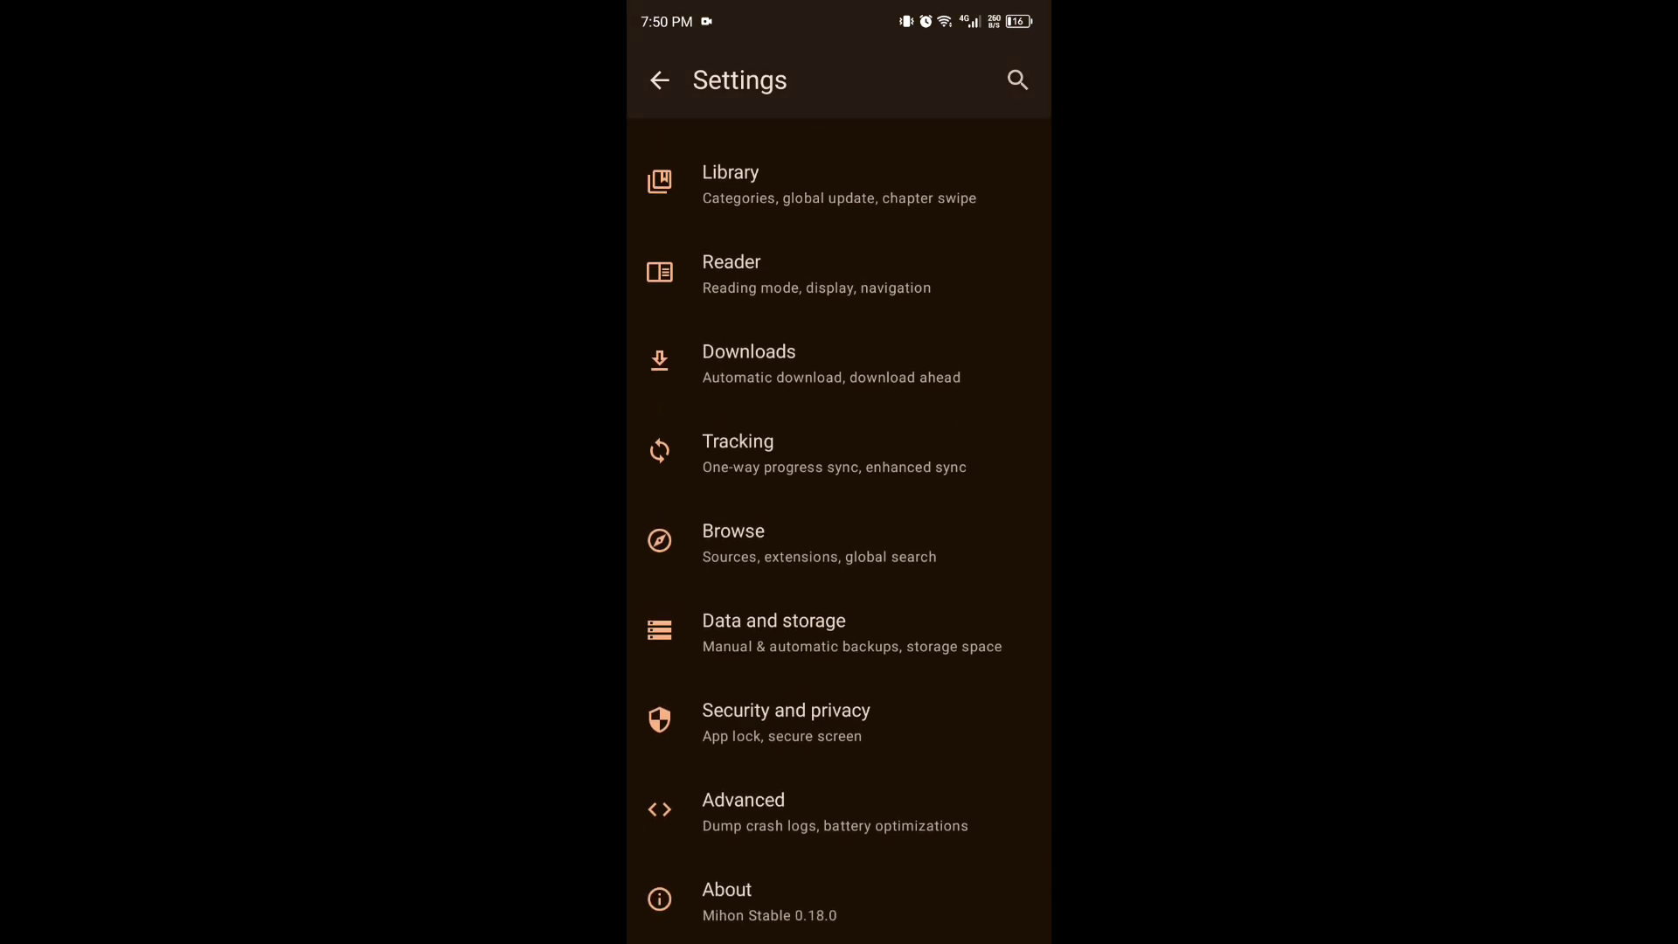
scroll(840, 525, "up", 1)
left_click(733, 568)
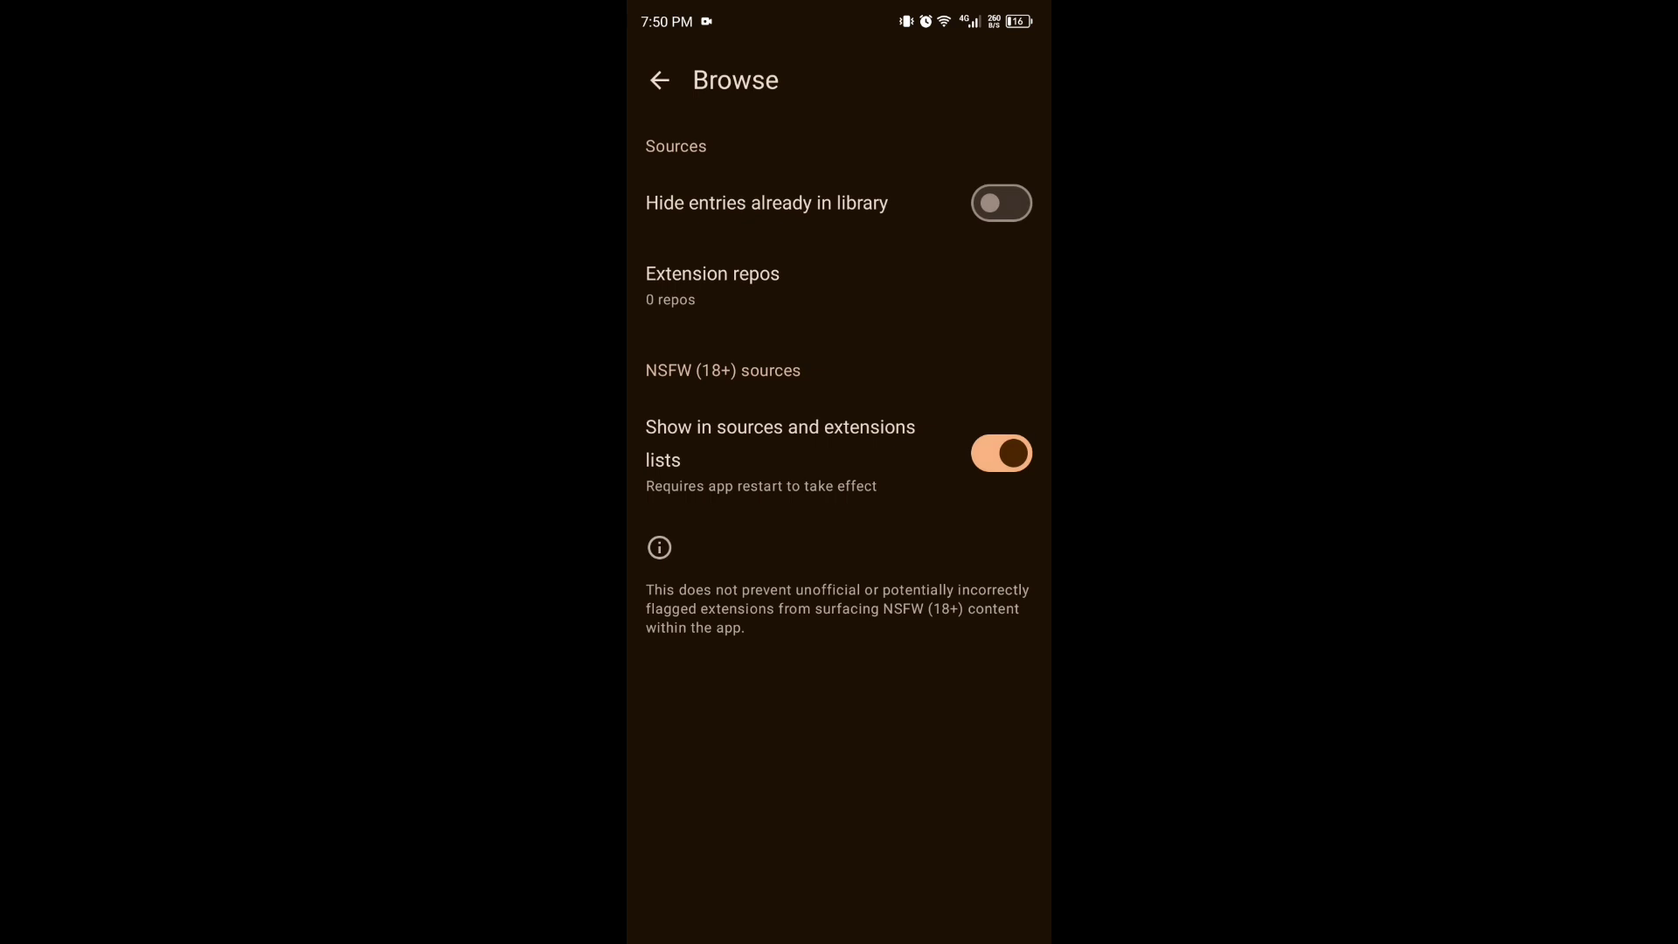
Step: Start adding a new repository from the Extension repos list, URL still empty
left_click(712, 285)
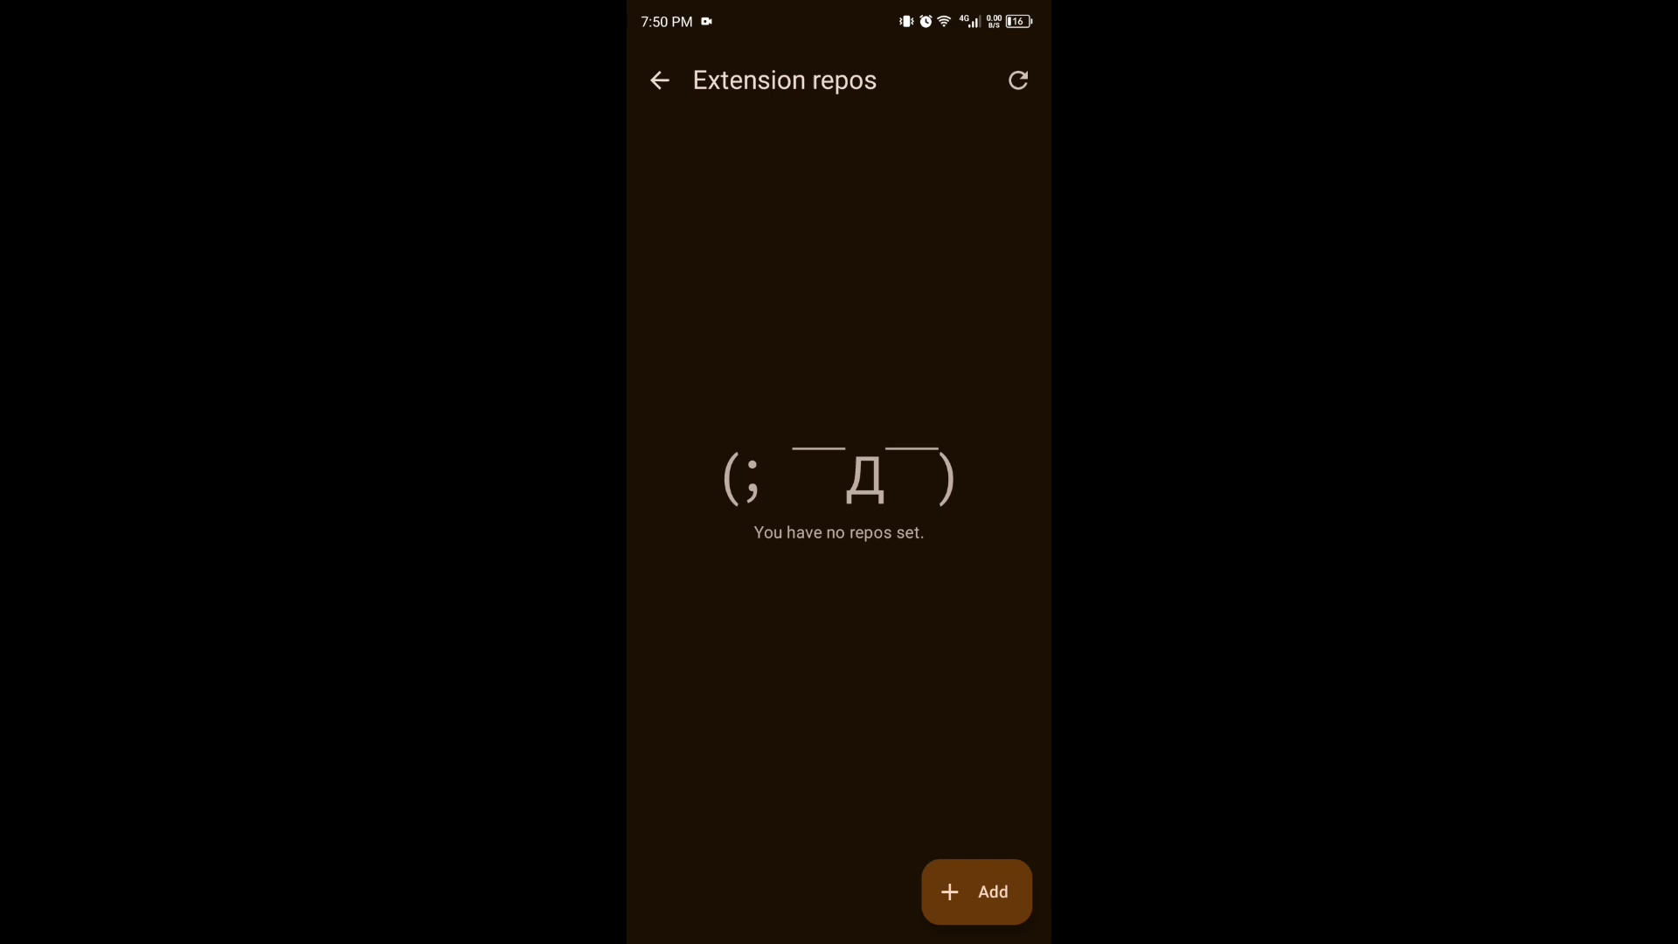
left_click(977, 892)
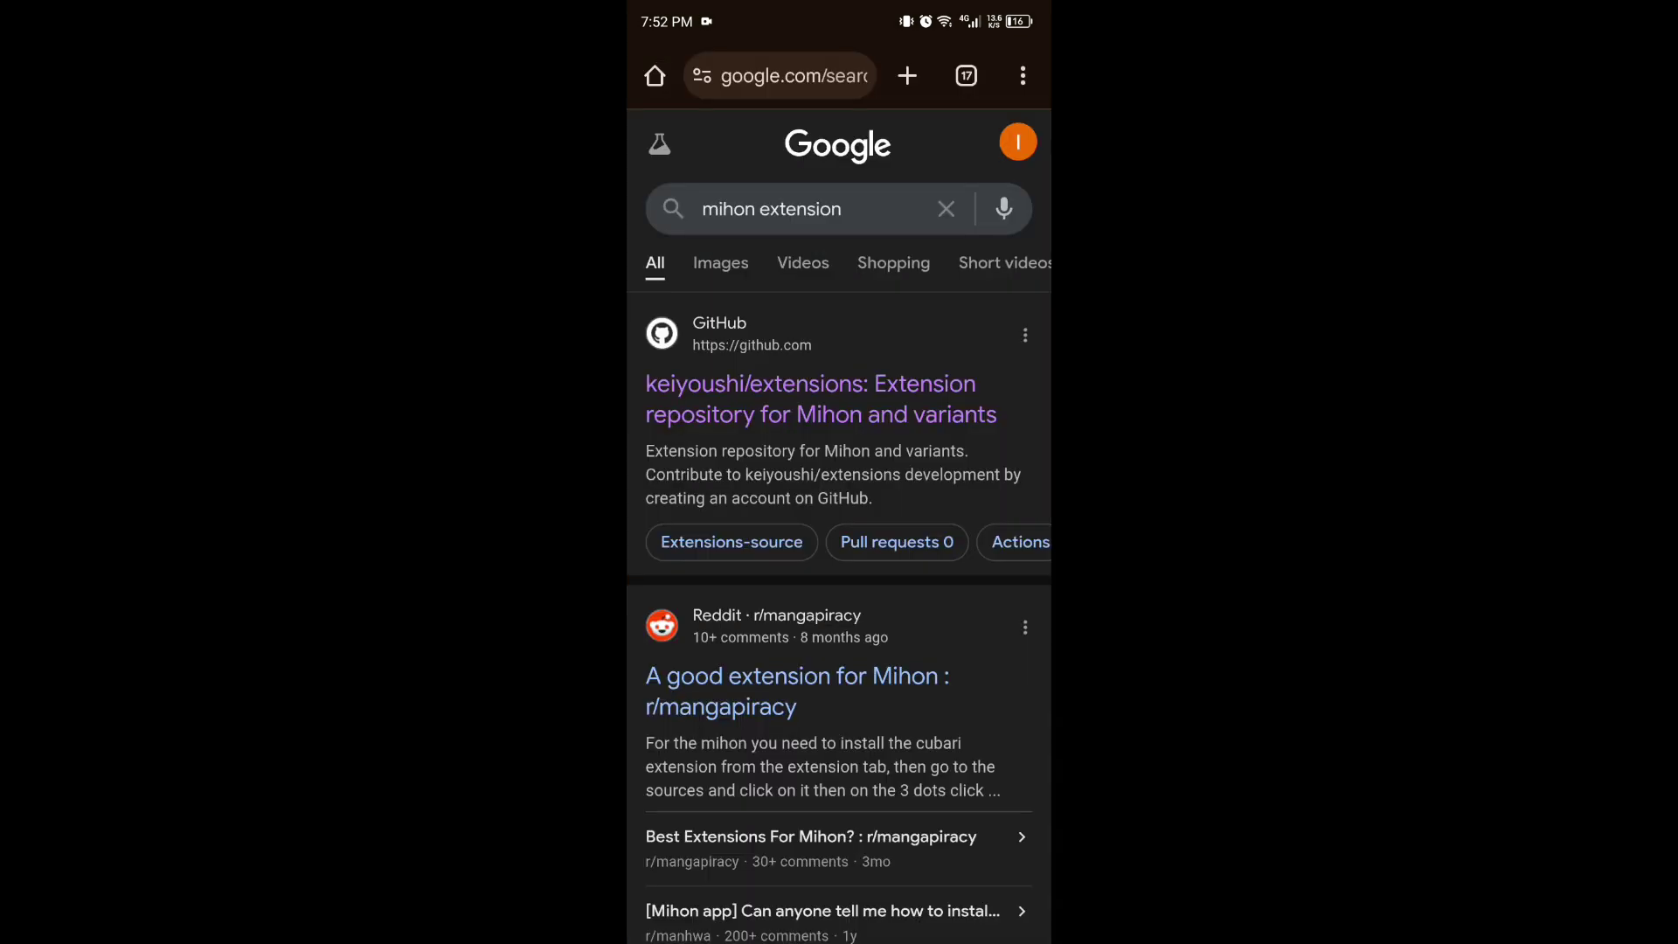
scroll(839, 525, "down", 1)
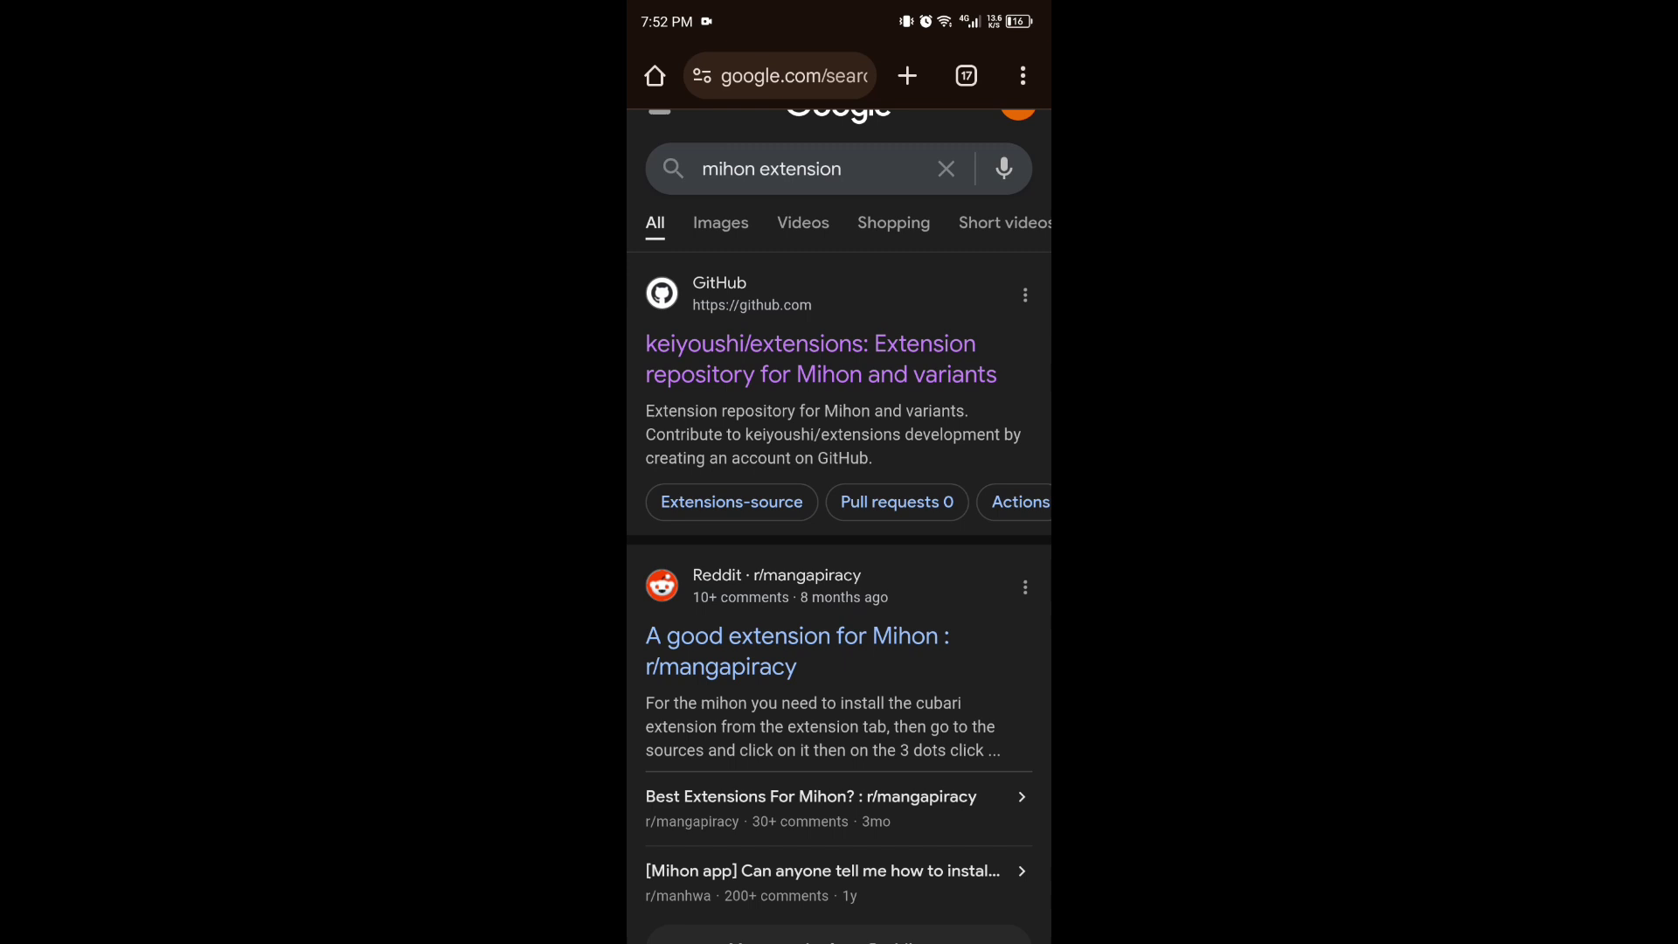
scroll(839, 525, "down", 5)
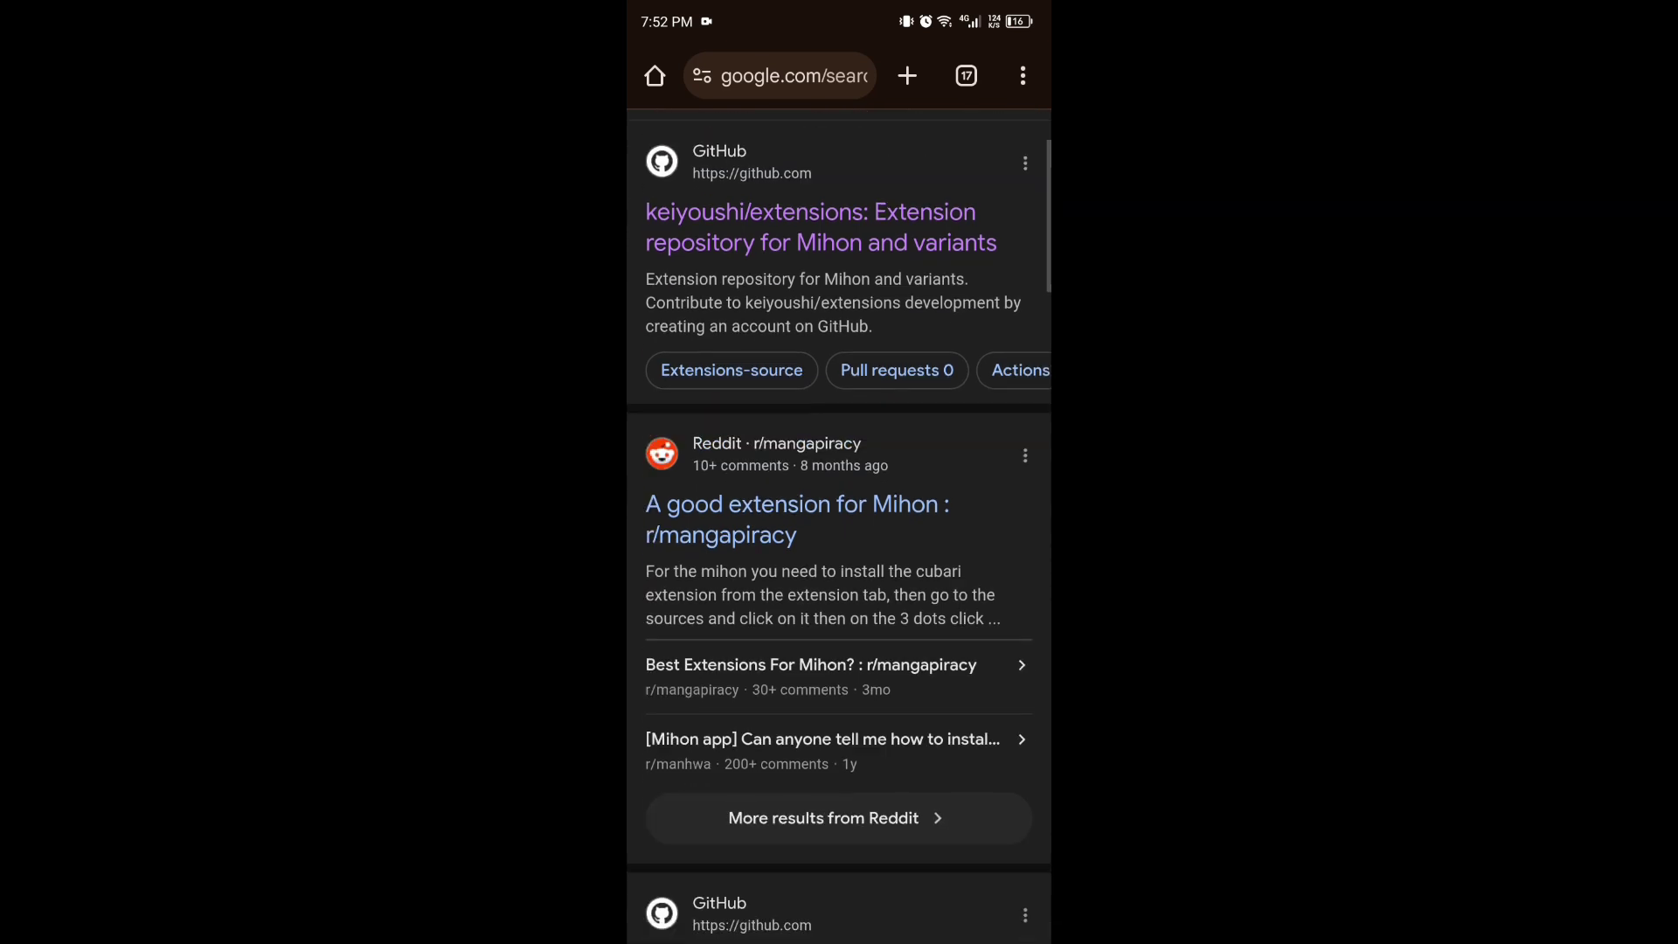
scroll(841, 525, "down", 2)
Step: Follow the chaerun/mihon-extensions GitHub result from the Google search
left_click(781, 526)
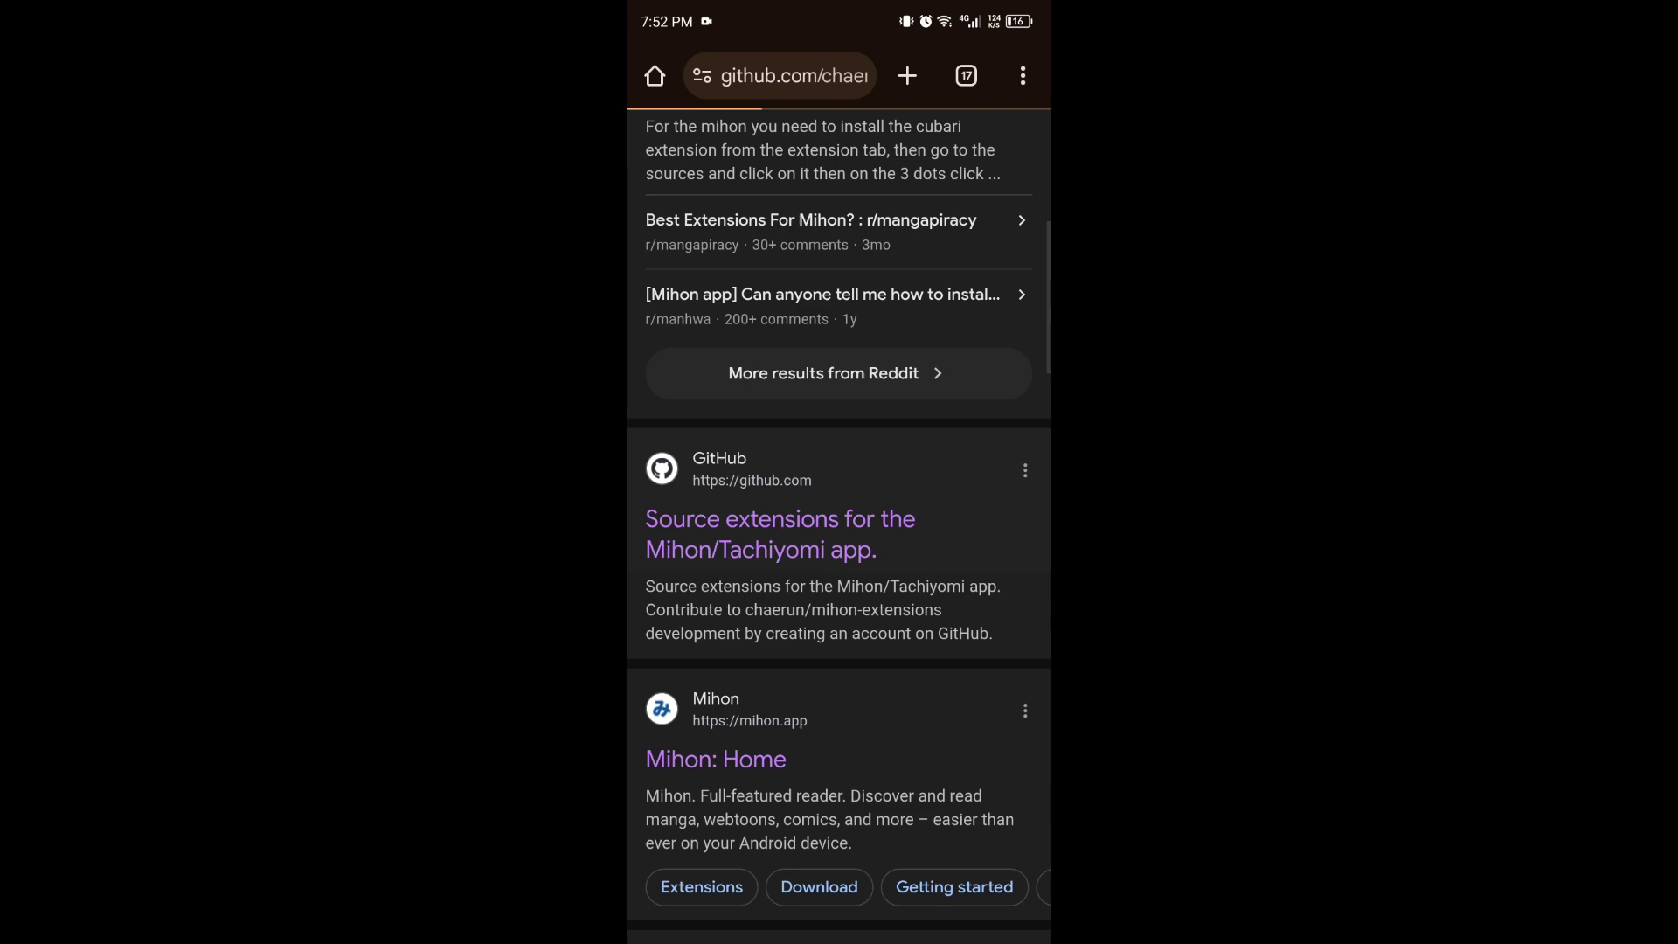
scroll(840, 525, "down", 15)
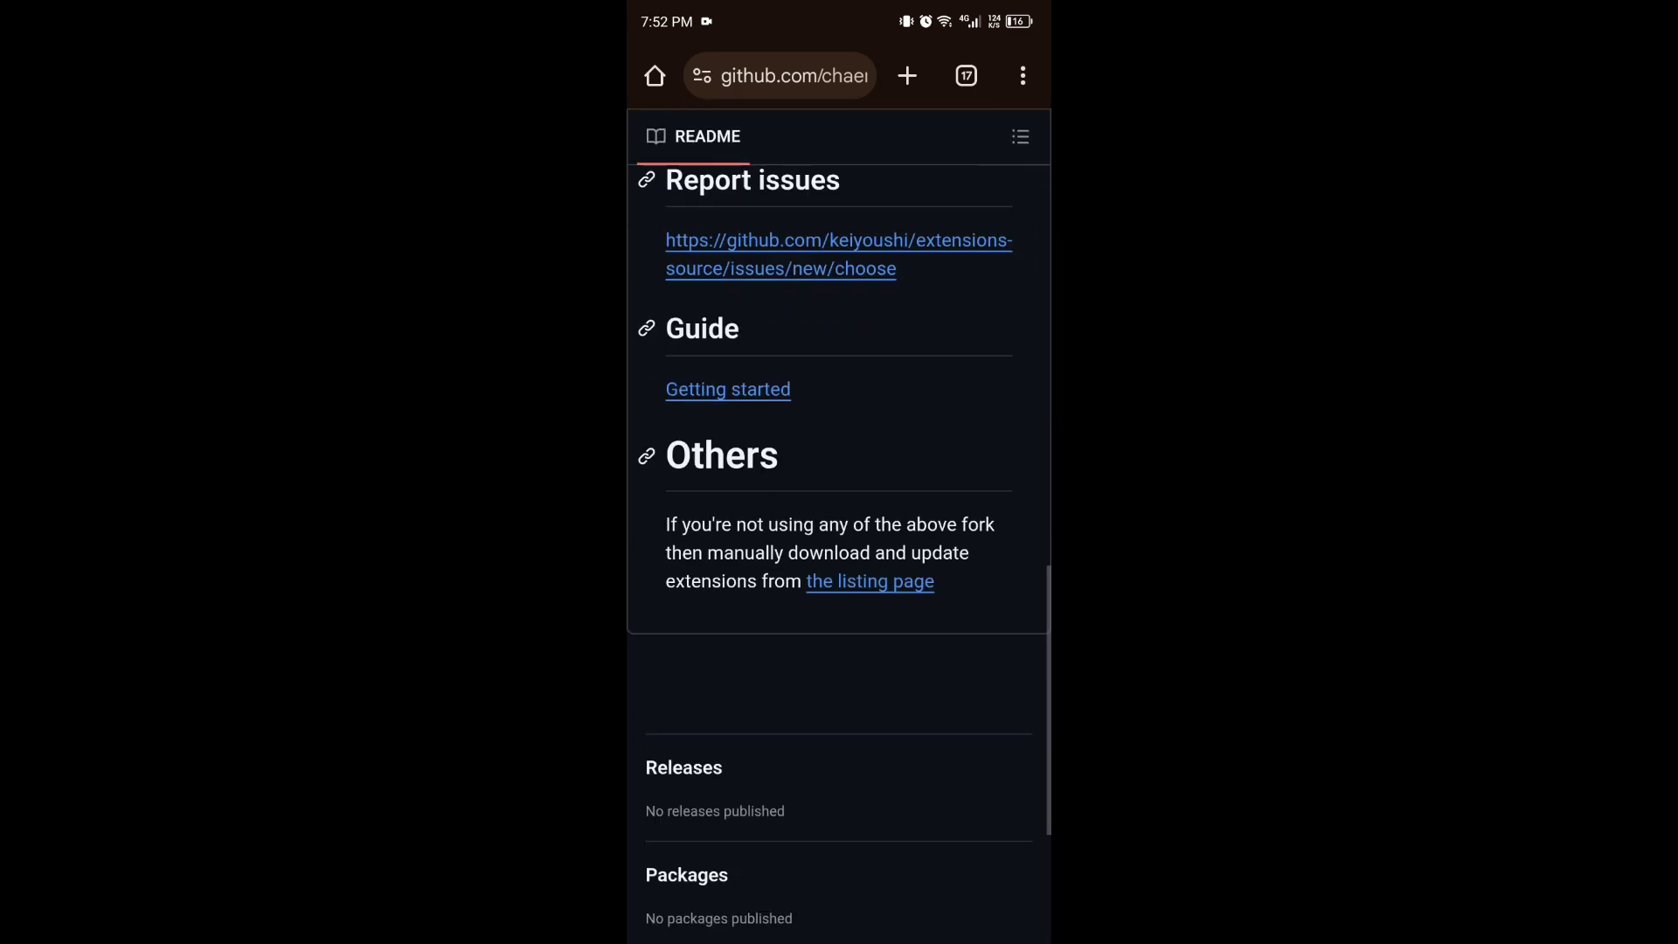
Step: Reveal the manual repo-adding steps in Getting started and bring up the repo URL link's options
left_click(729, 337)
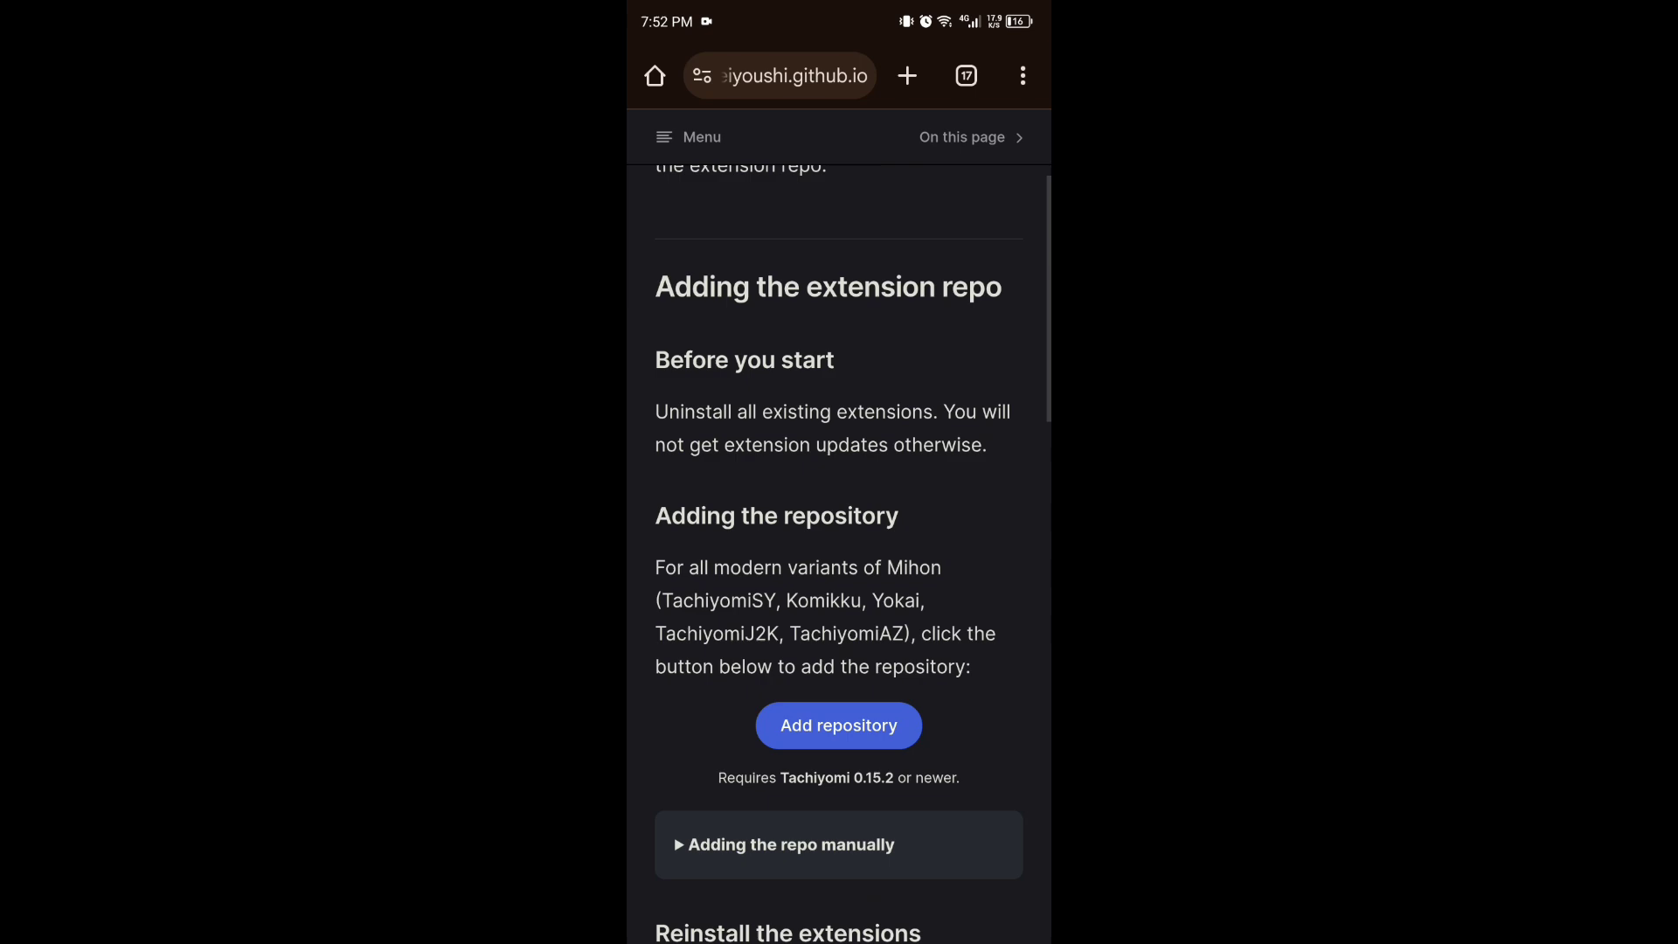
scroll(840, 552, "down", 5)
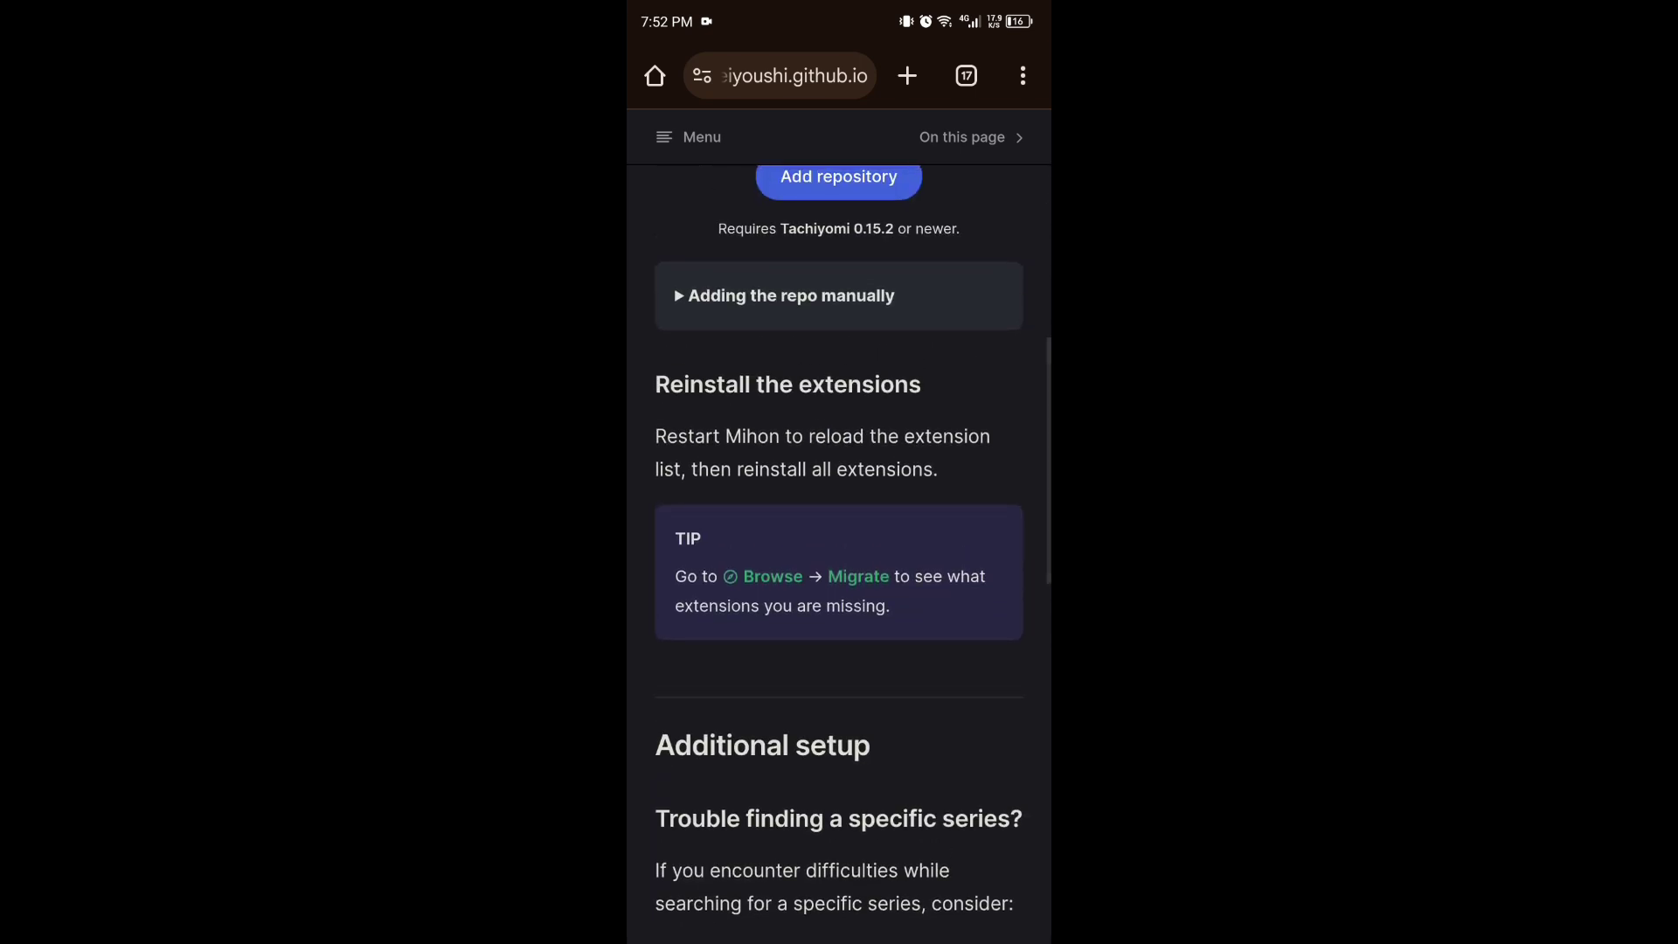
left_click(785, 343)
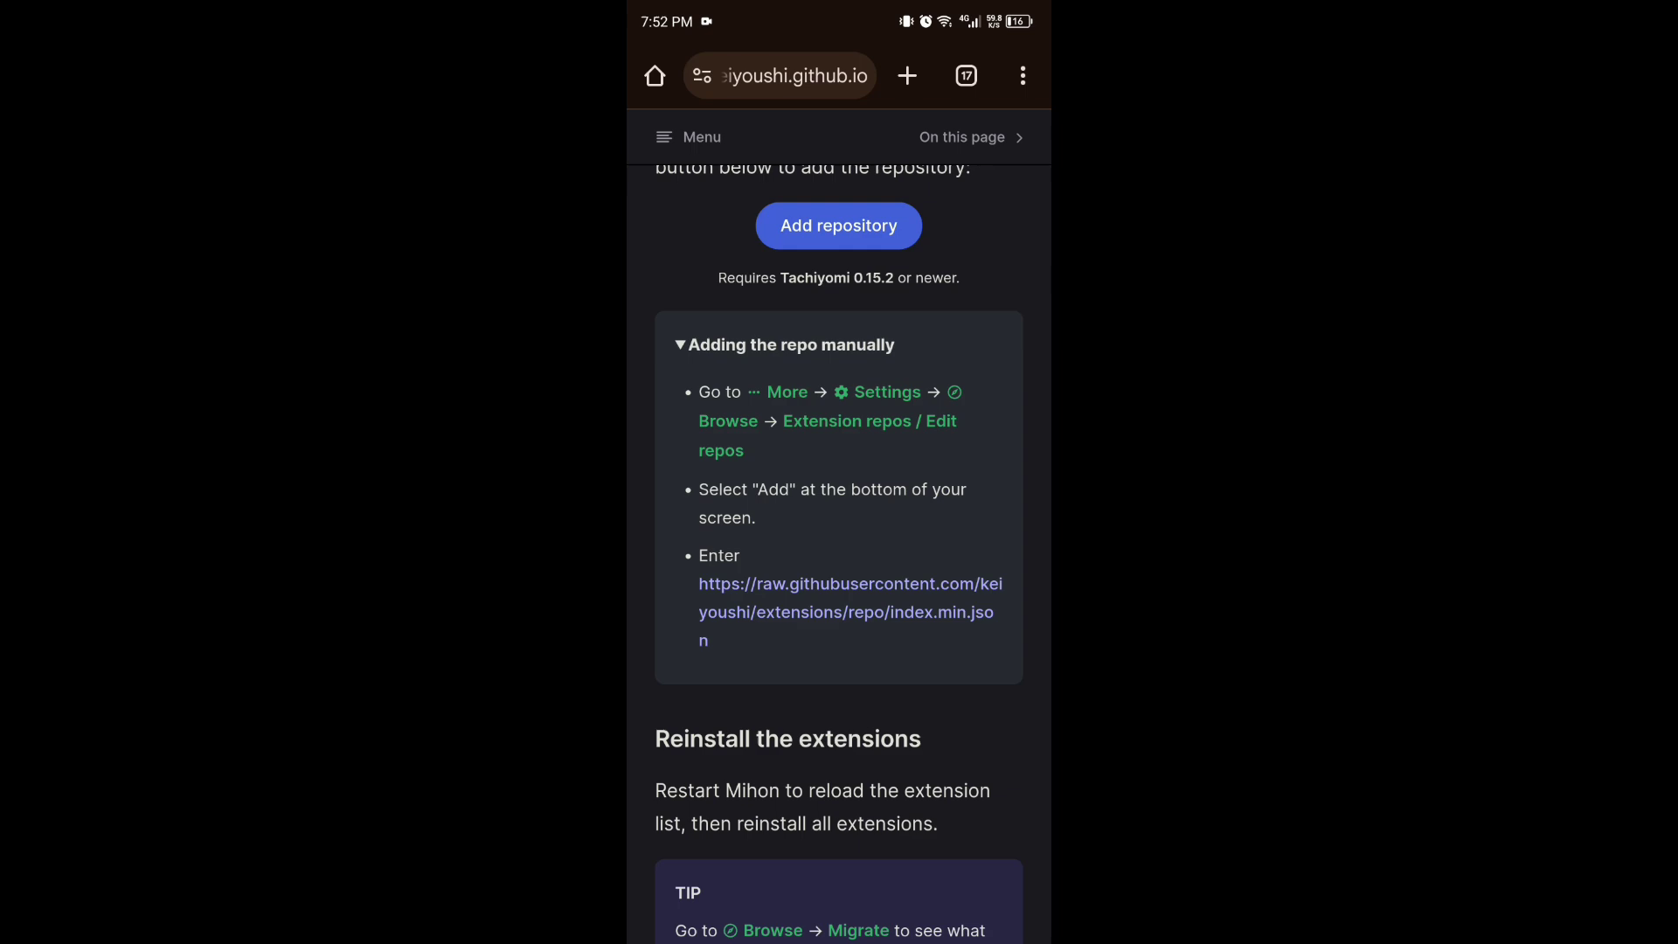
scroll(840, 551, "down", 4)
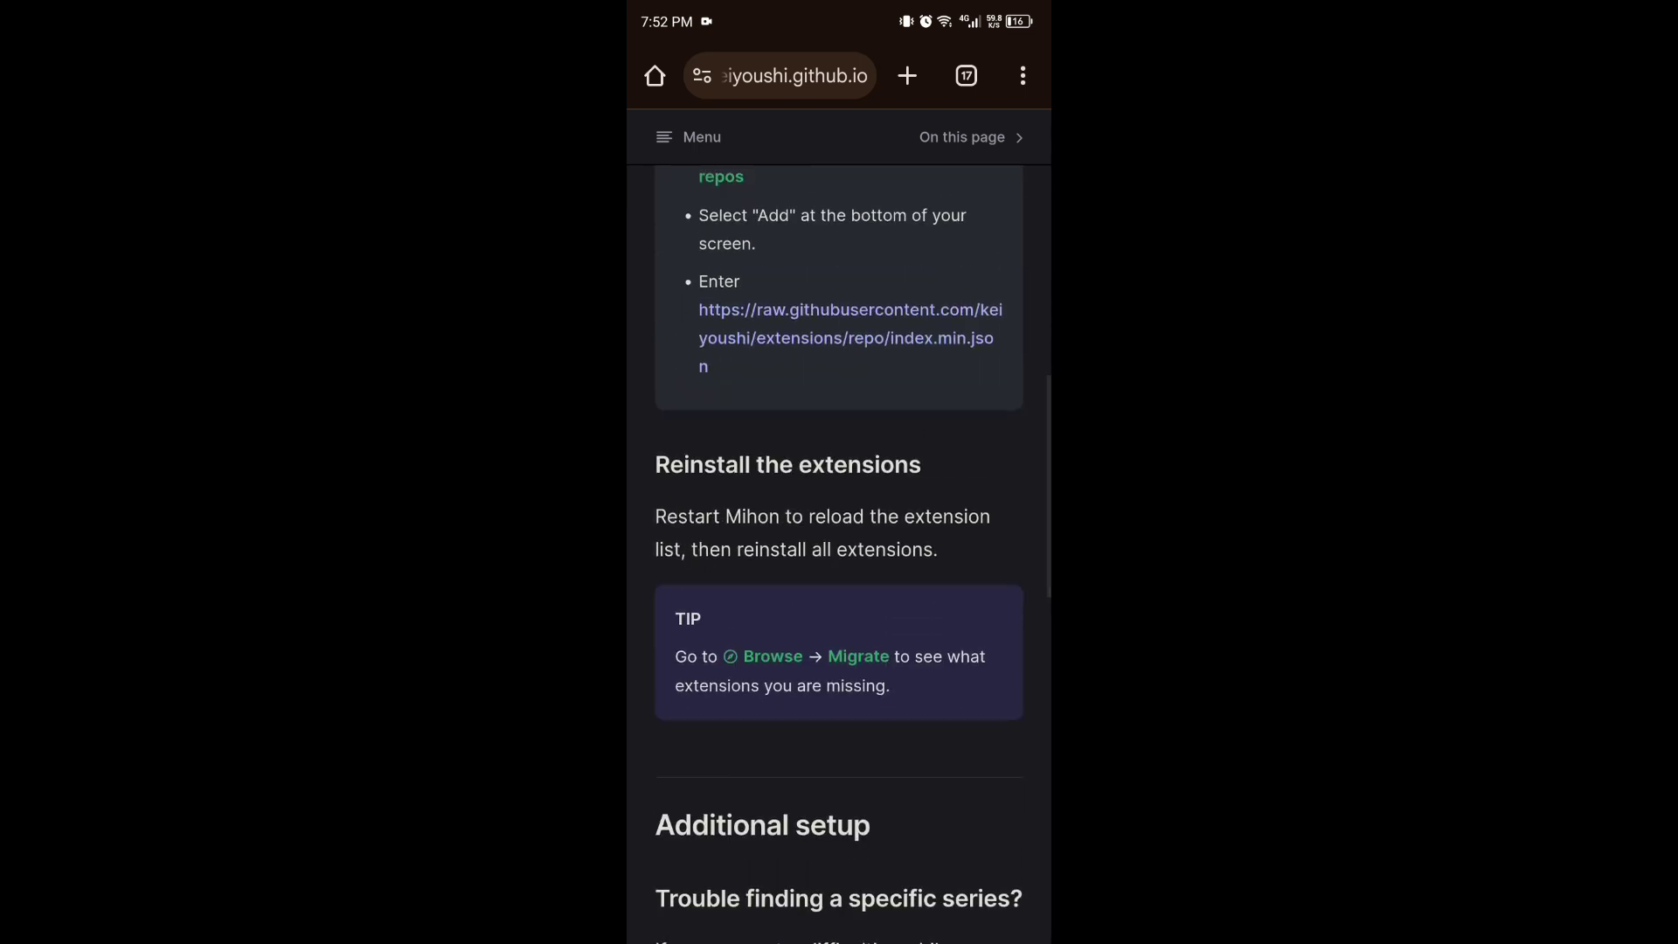
right_click(846, 338)
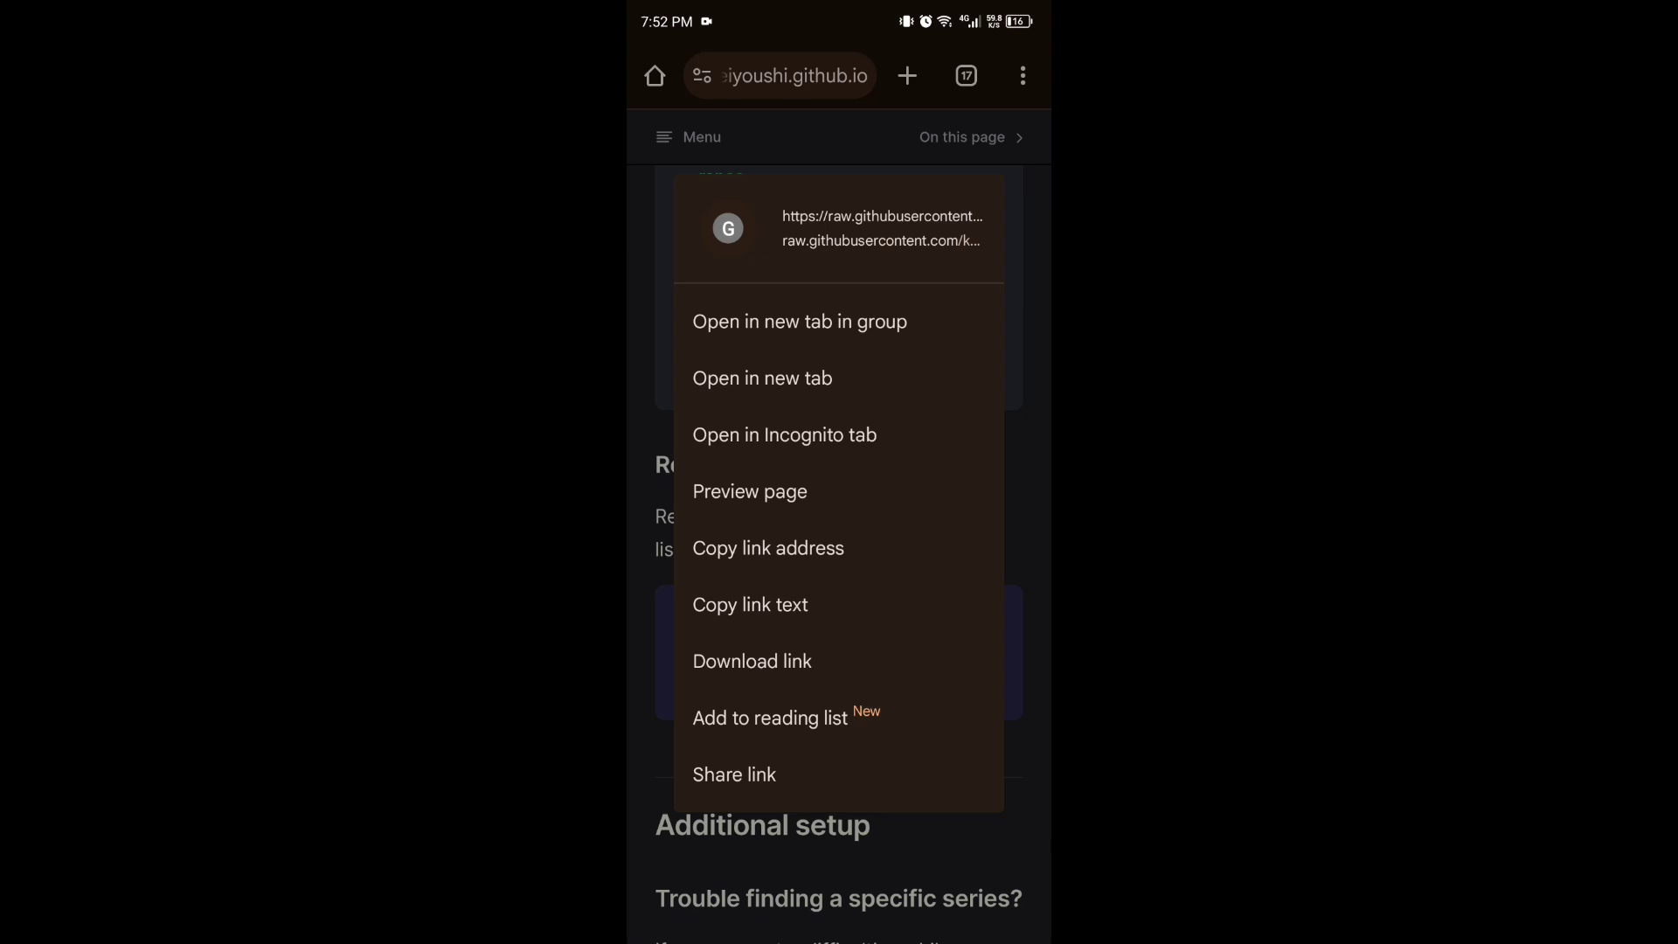
Step: Copy the keiyoushi index.min.json URL and paste it into Mihon's Add repo form
left_click(768, 549)
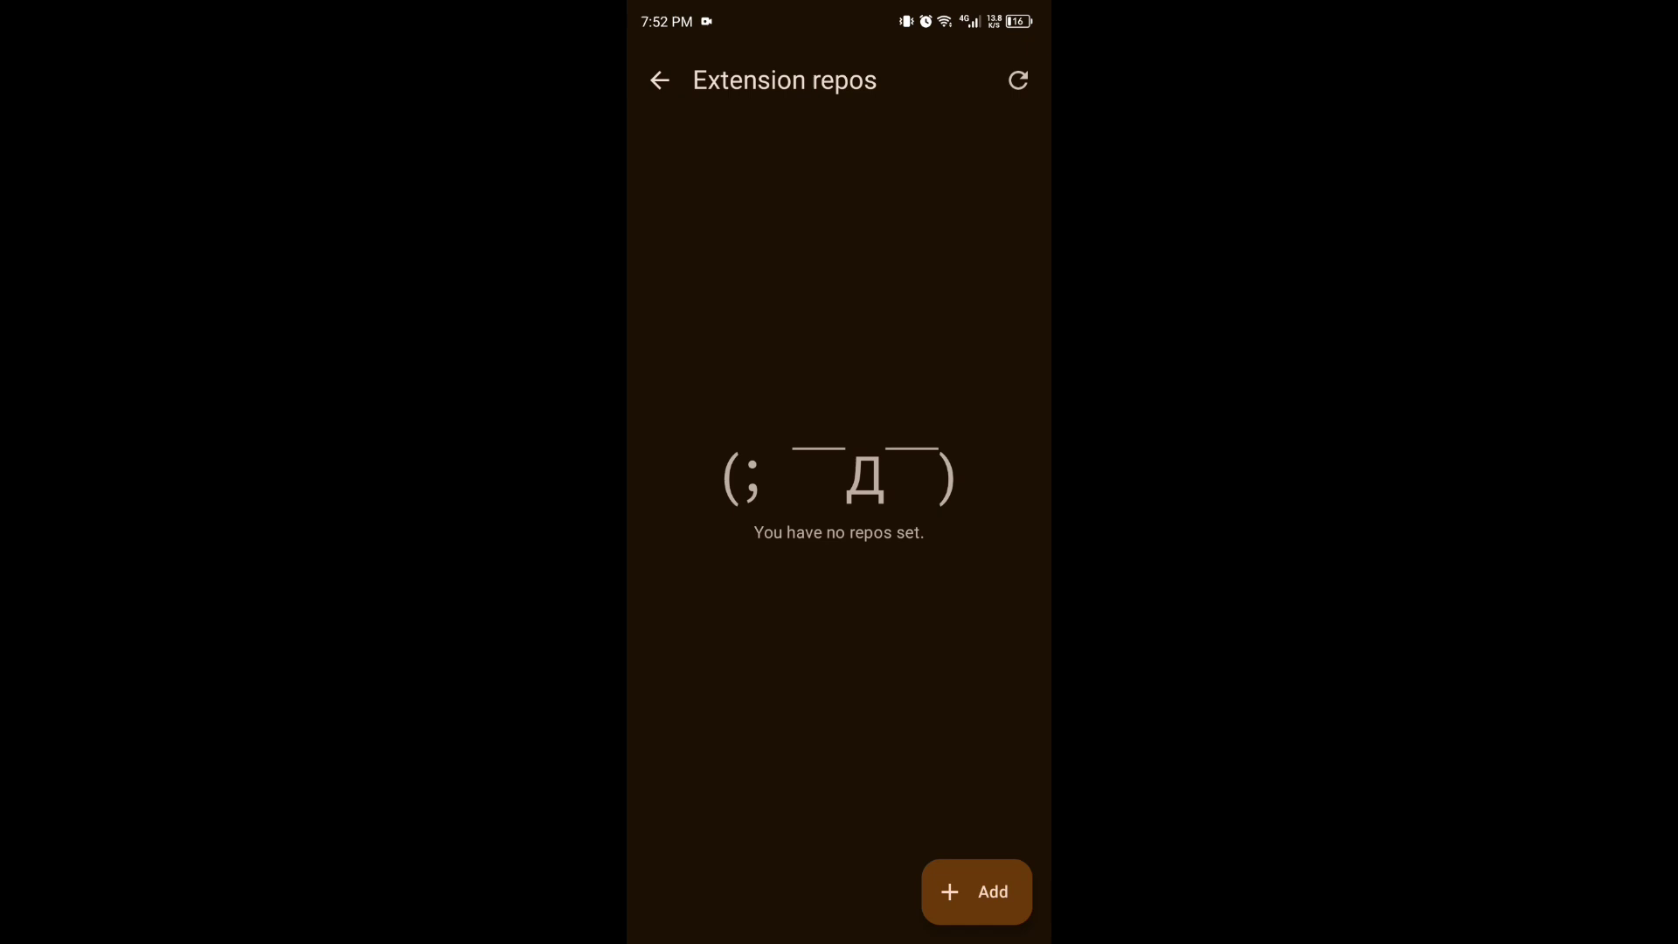
key("Escape")
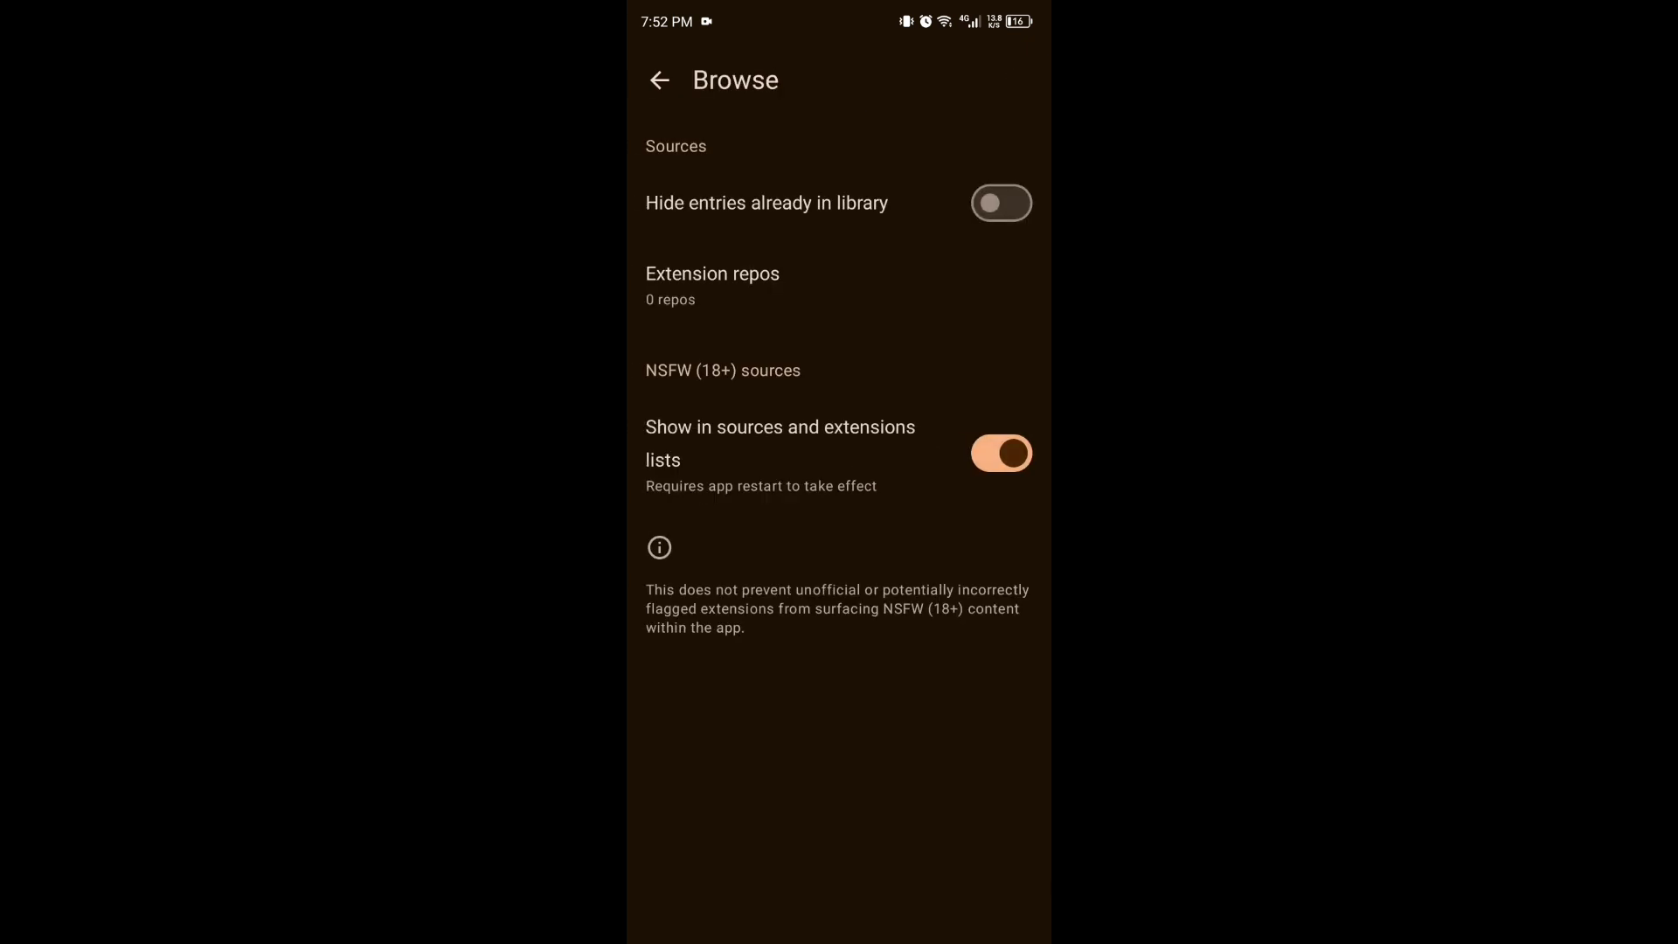
left_click(713, 284)
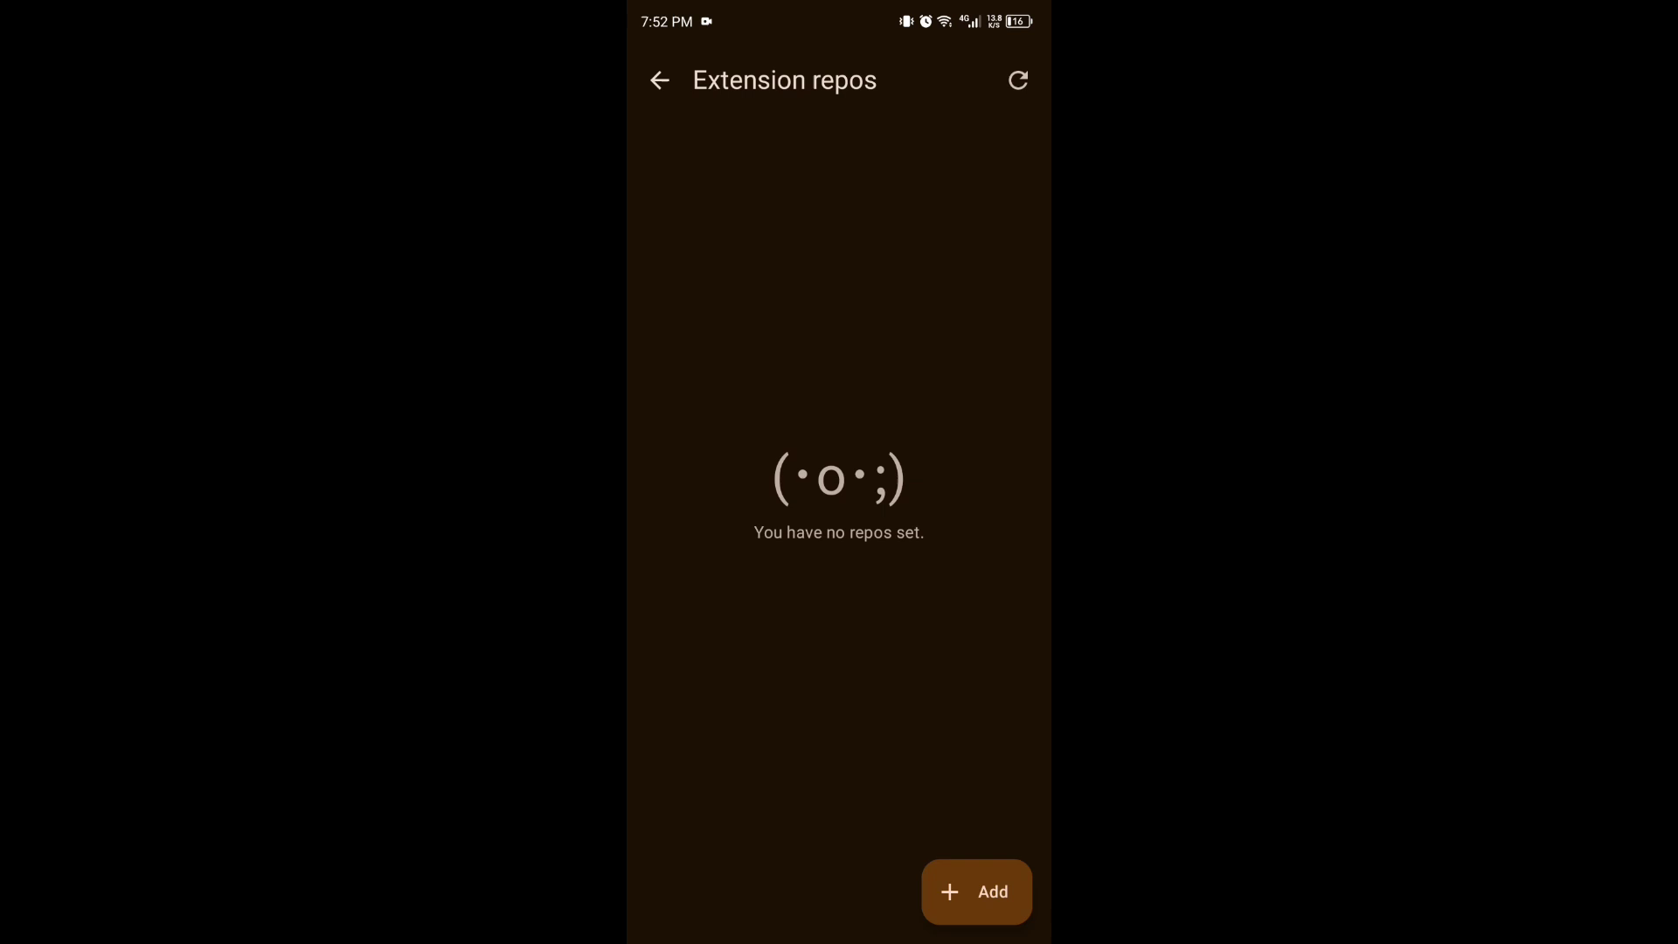
left_click(975, 893)
left_click(838, 611)
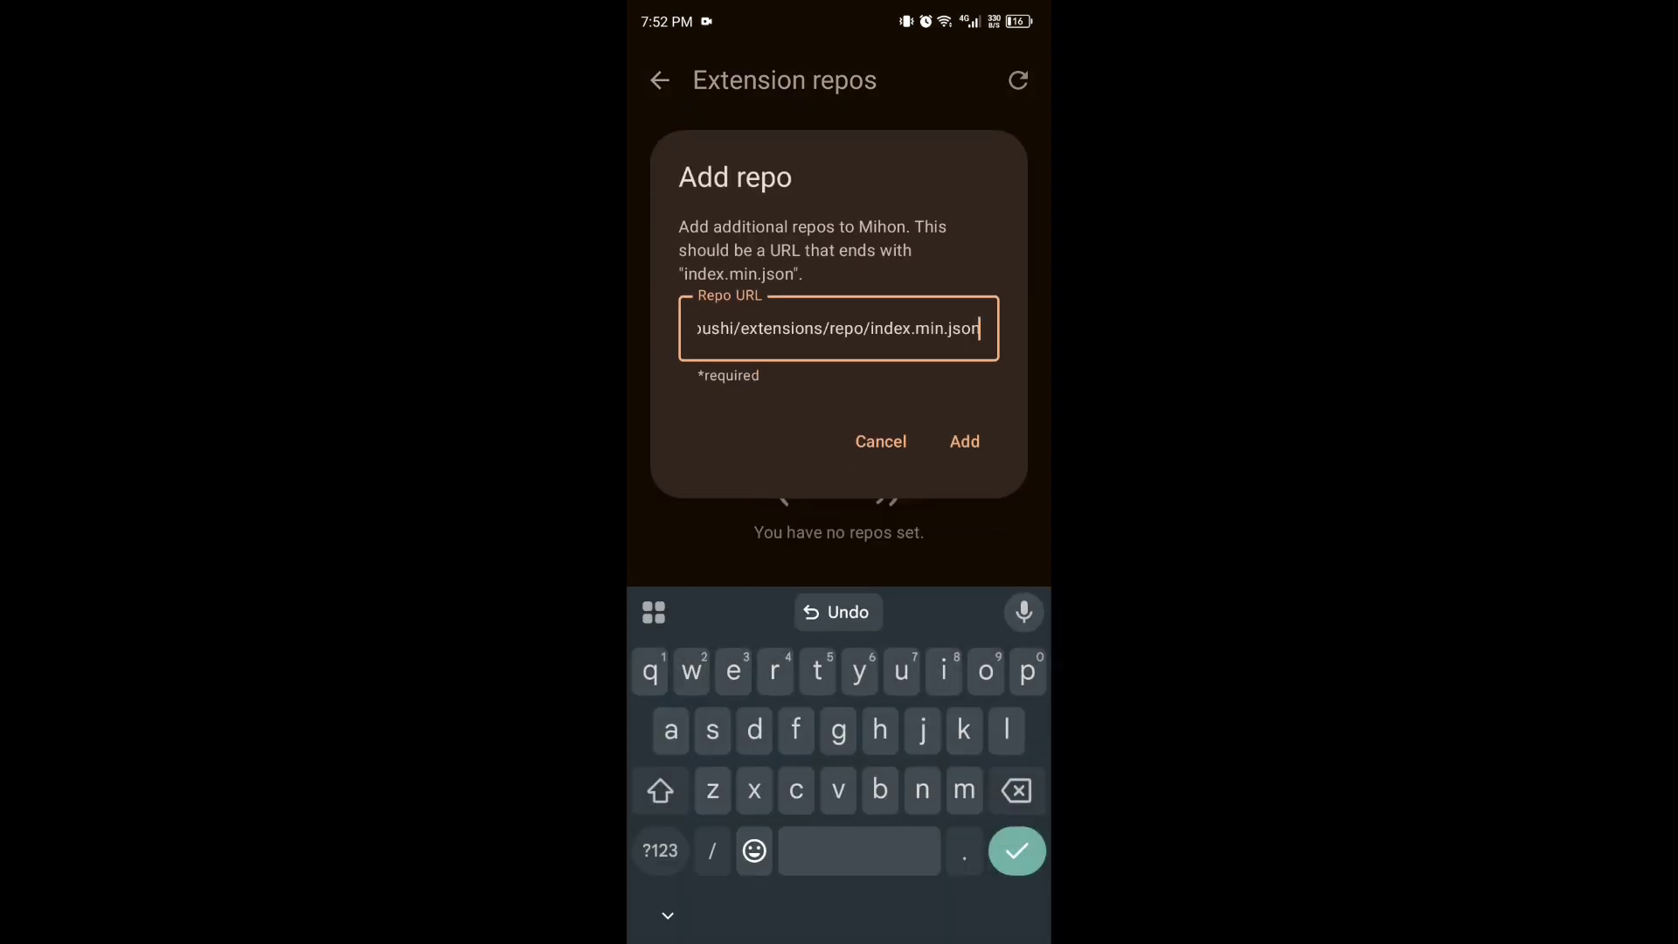